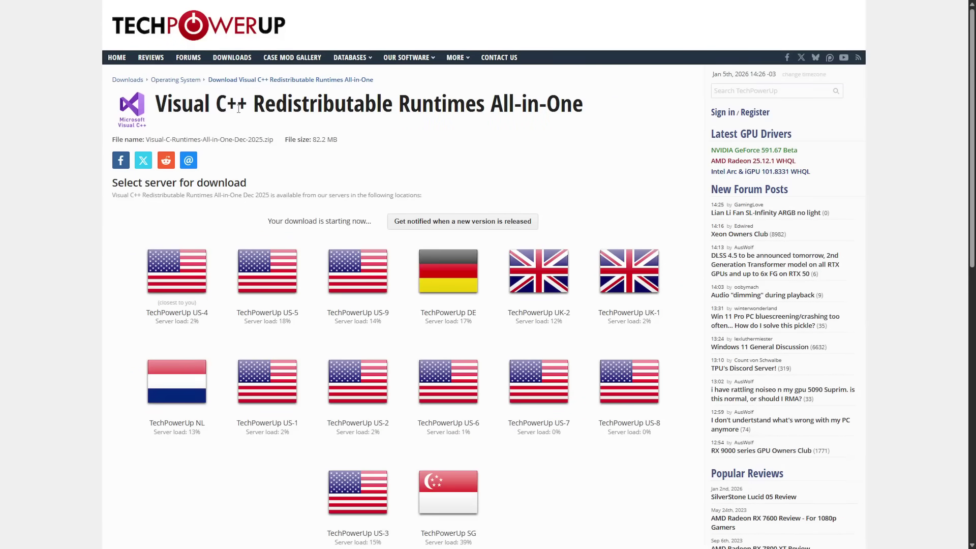
Choose a TechPowerUp download server for the Visual C++ Redistributable Runtimes All-in-One package.
mouse_move(407, 58)
Download the runtimes from the TechPowerUp US server, then go to Nexus Mods registration.
click(179, 294)
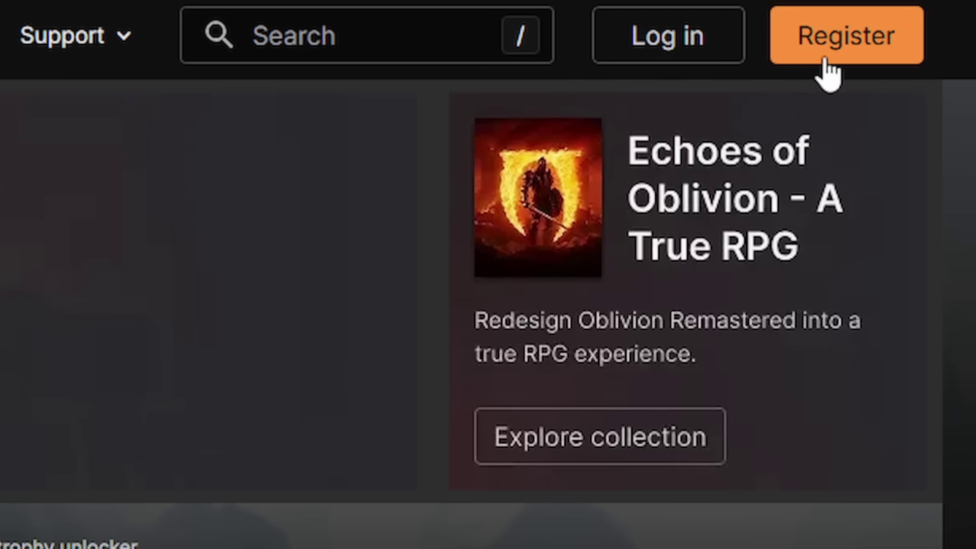
click(873, 58)
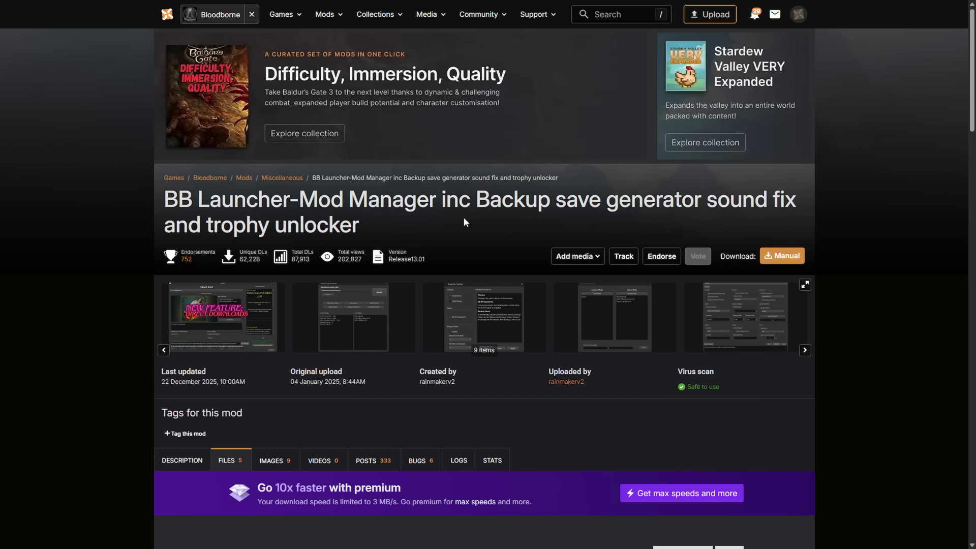
Manually download the Windows BB Launcher and Mod Manager ZIP using Slow download.
scroll(462, 221, down, 10)
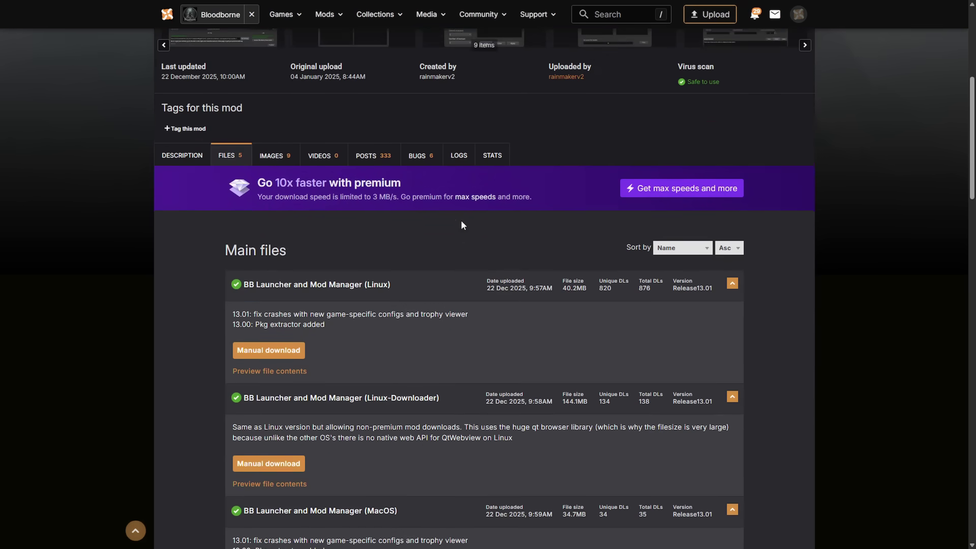
scroll(462, 222, down, 2)
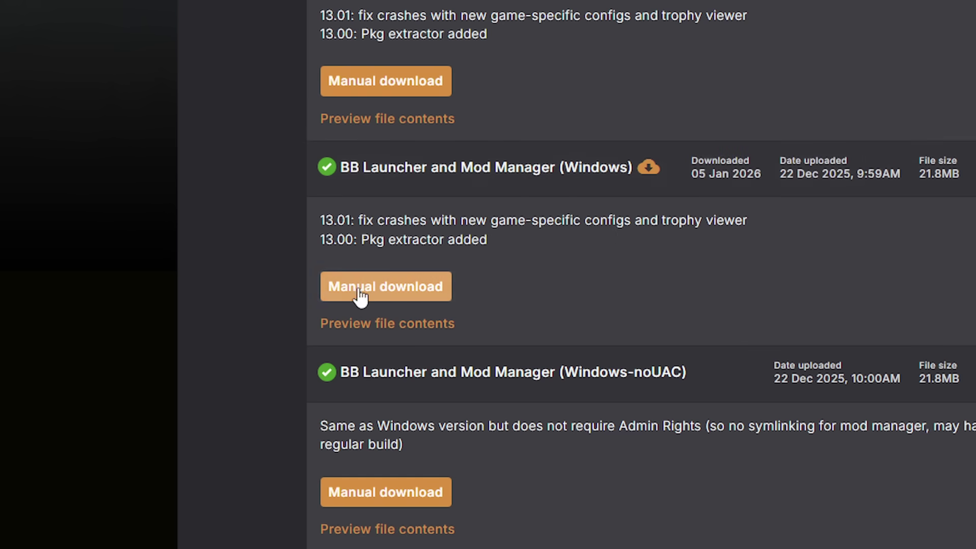
click(435, 297)
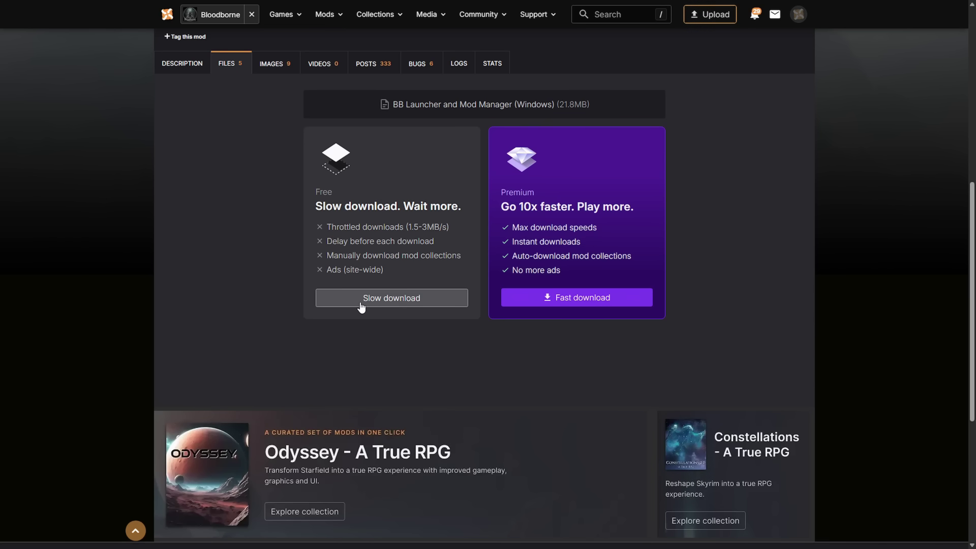
click(393, 300)
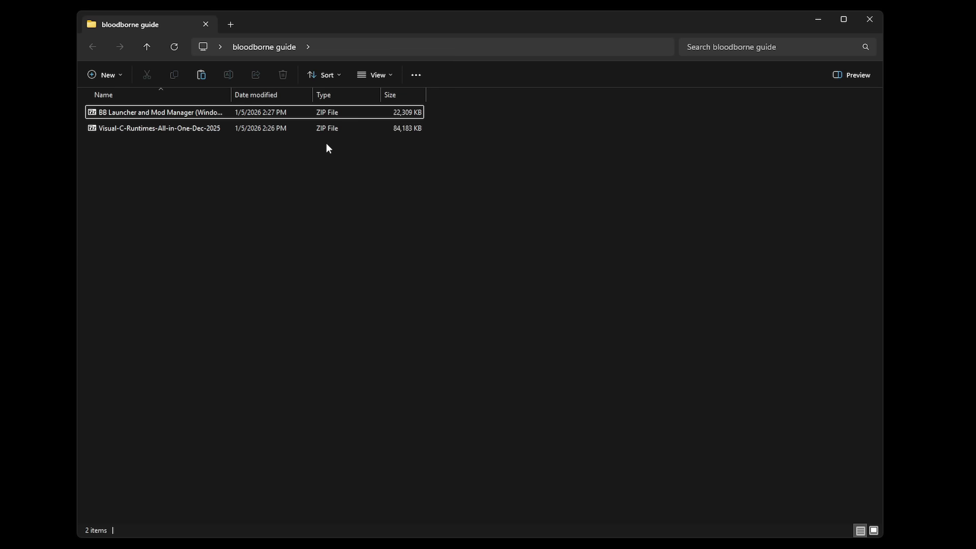
Extract the Visual-C-Runtimes-All-in-One-Dec-2025 zip into its own folder.
click(144, 129)
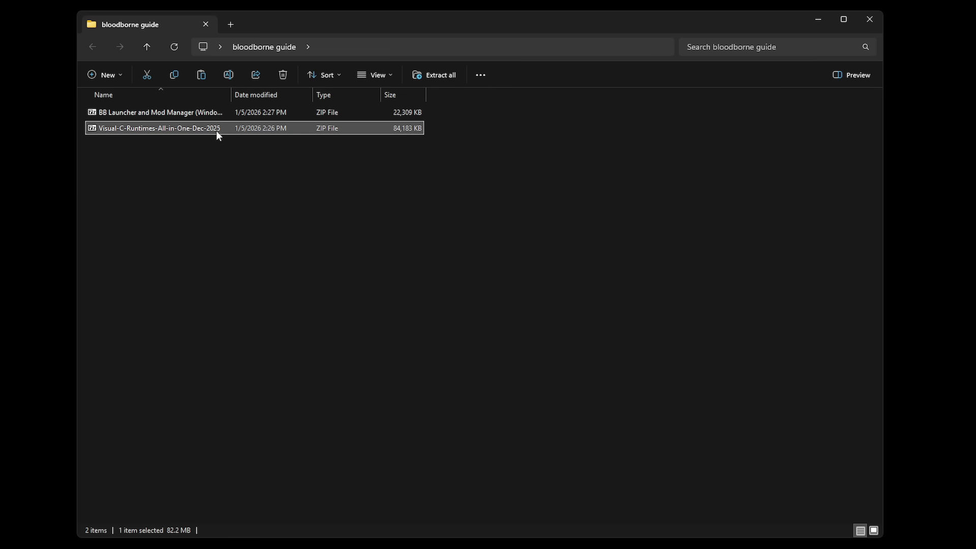
right_click(181, 129)
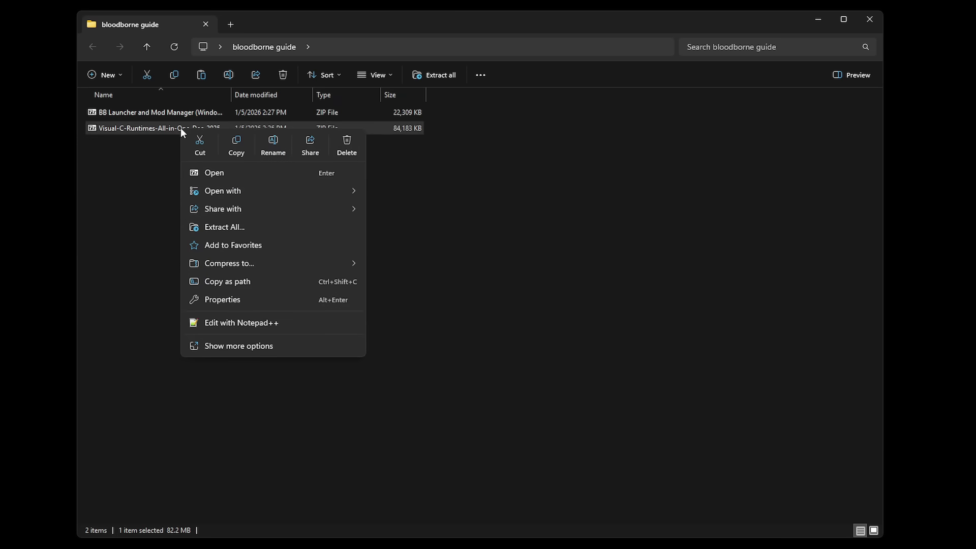
click(243, 230)
click(589, 399)
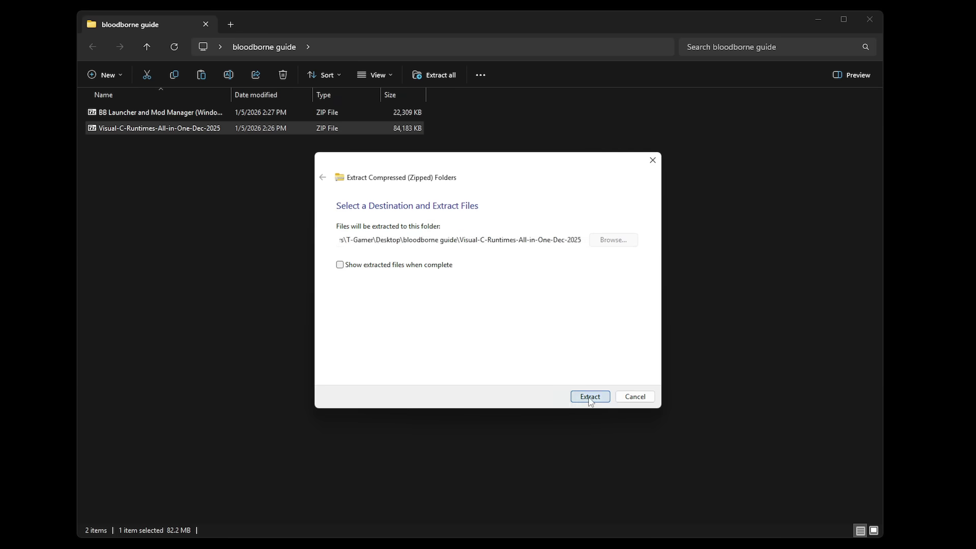
Permanently delete the runtimes zip and open the extracted runtimes folder.
click(129, 117)
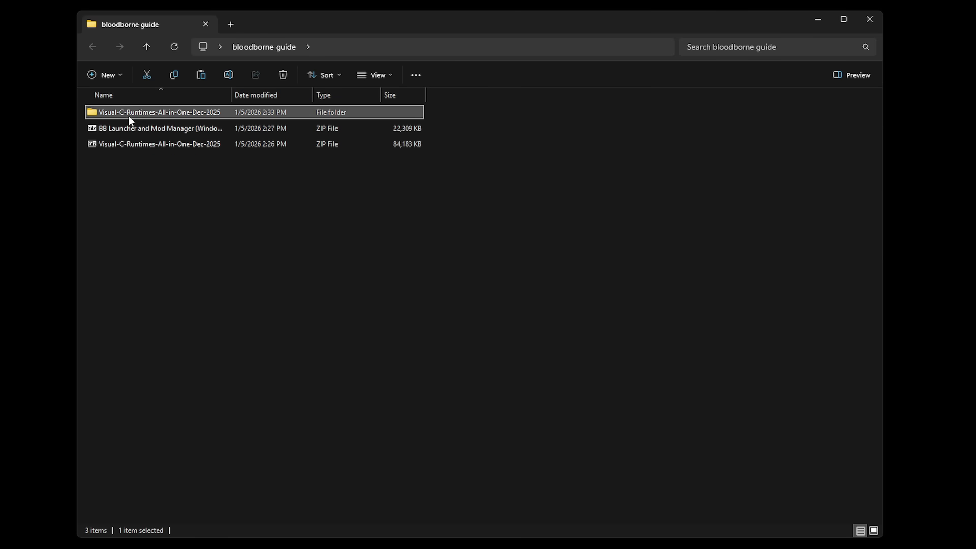
click(142, 147)
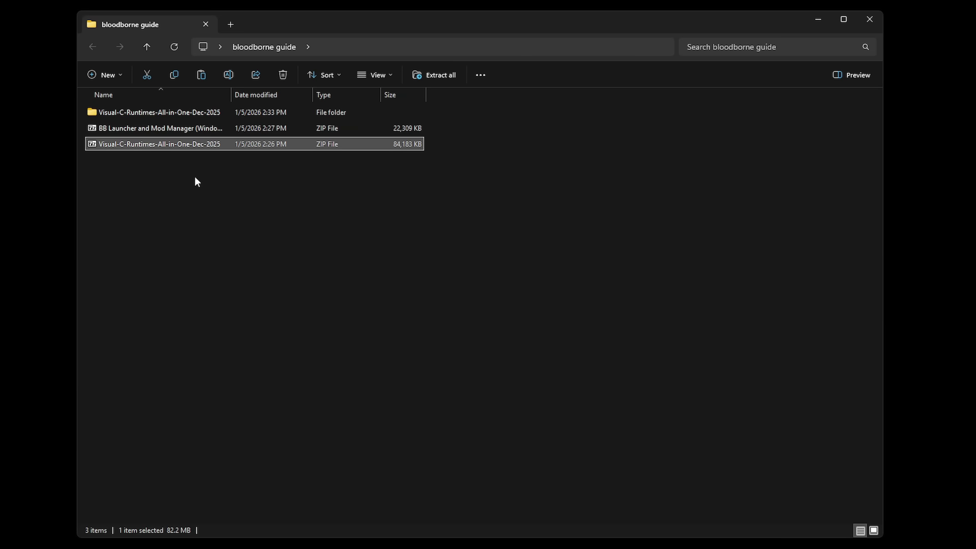
key(shift+Delete)
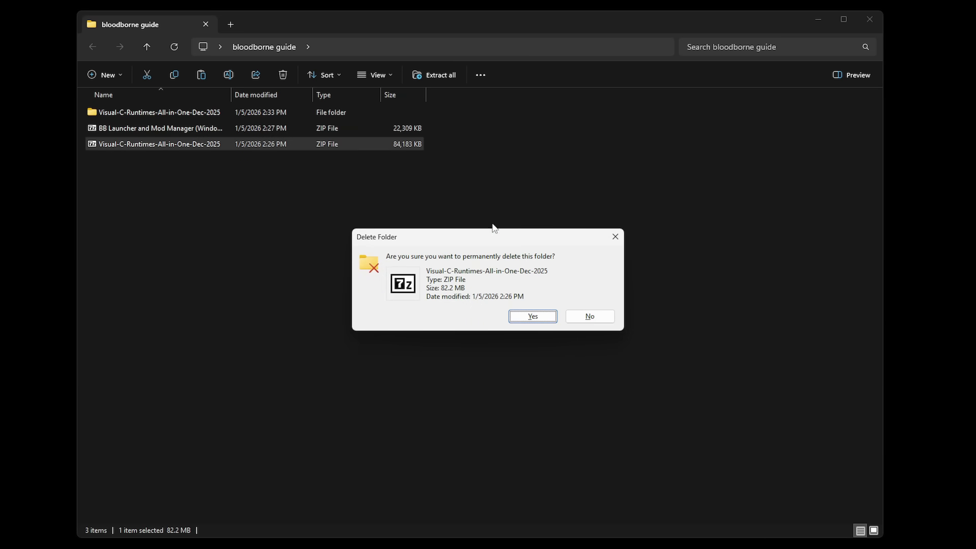
click(514, 315)
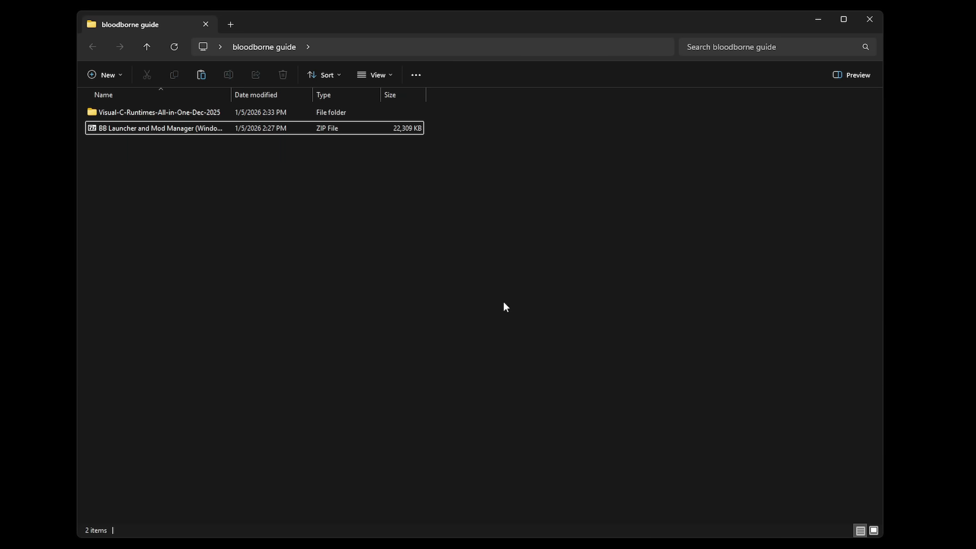
double_click(129, 113)
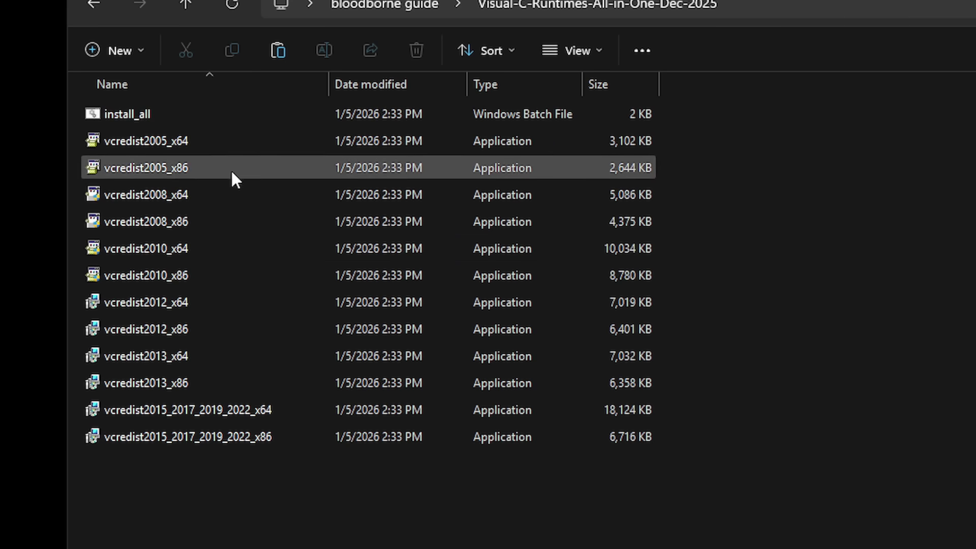
Run install_all.bat despite the security warning, then go back to the bloodborne guide folder.
click(121, 115)
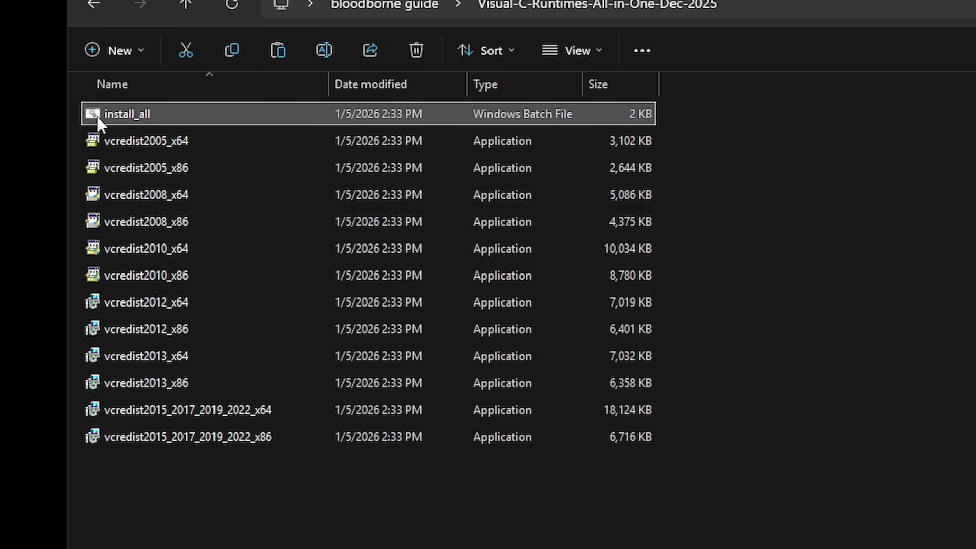
double_click(206, 117)
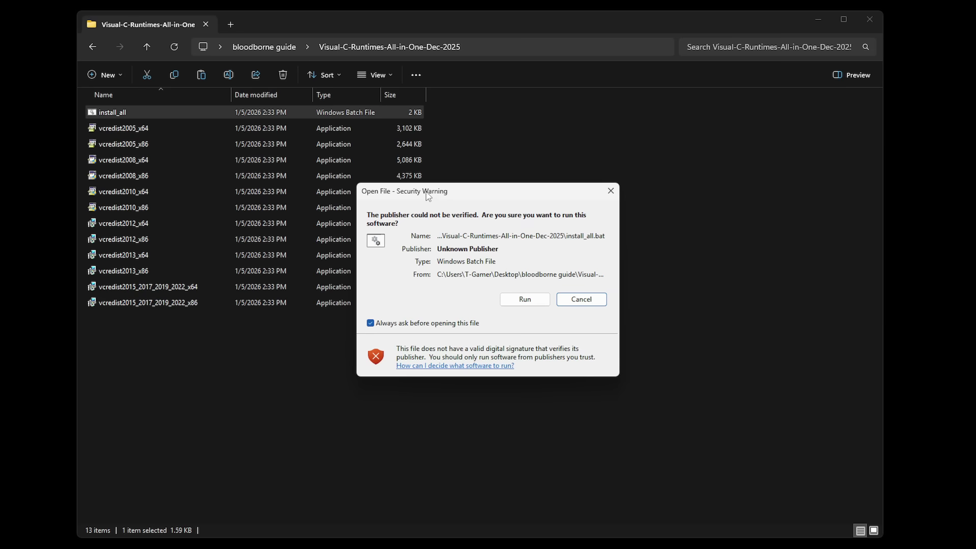
click(526, 301)
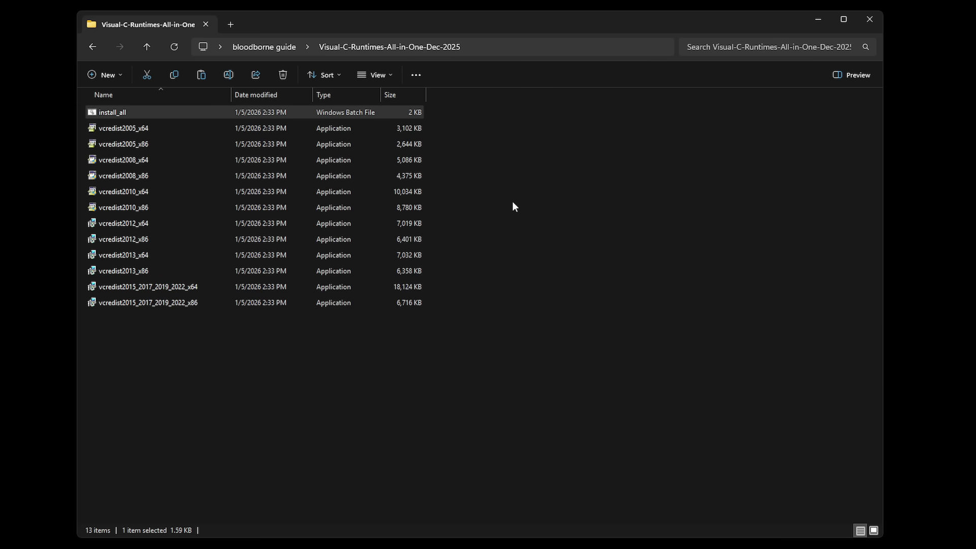
click(92, 47)
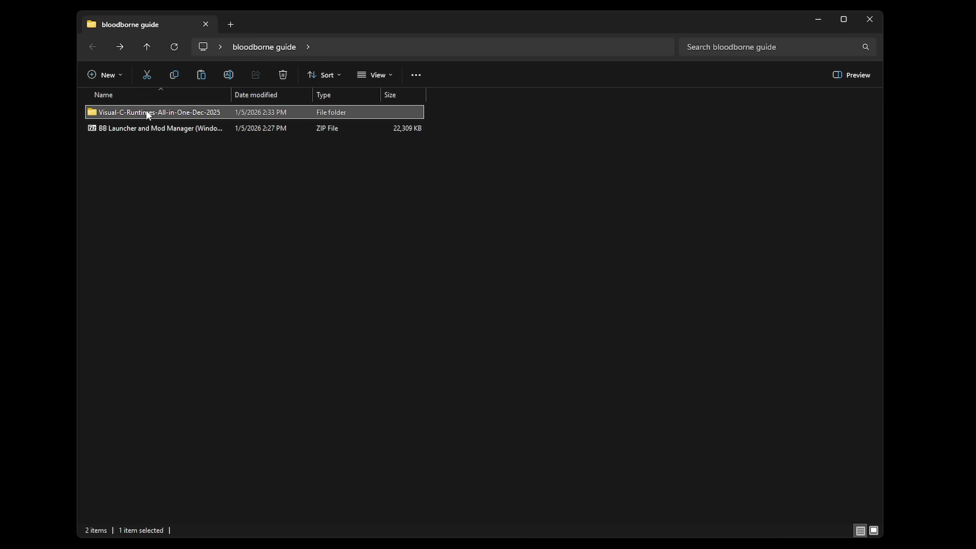
Permanently delete the runtimes folder and extract the BB Launcher zip into a folder.
key(shift+Delete)
key(Return)
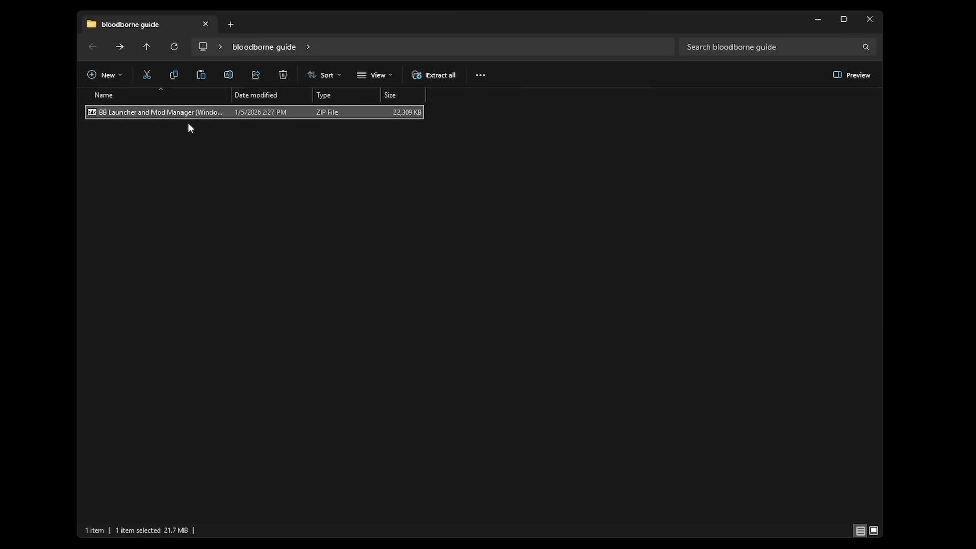
right_click(161, 115)
click(191, 213)
click(589, 397)
Permanently delete the BB Launcher zip, open its extracted folder, and select BB_Launcher.
key(shift+Delete)
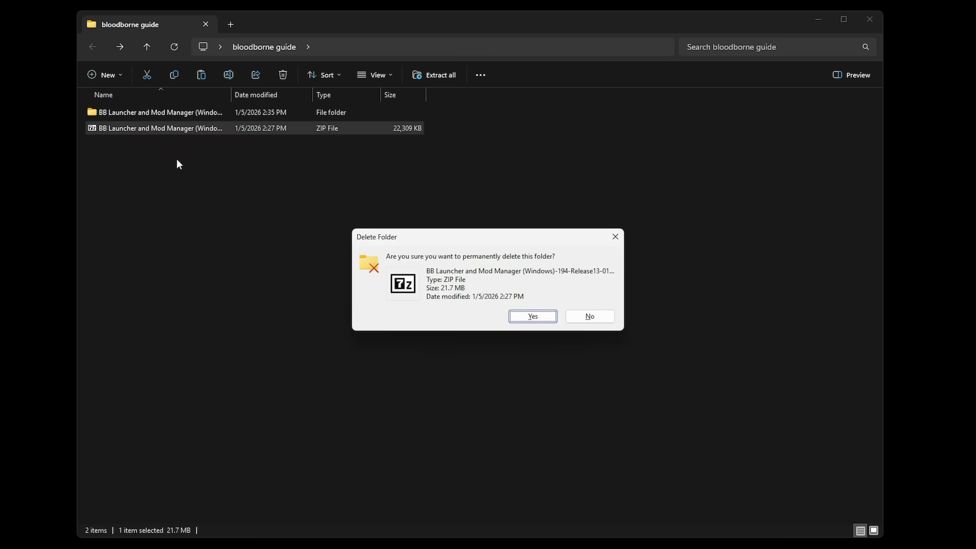
key(Return)
click(130, 116)
double_click(130, 115)
click(151, 116)
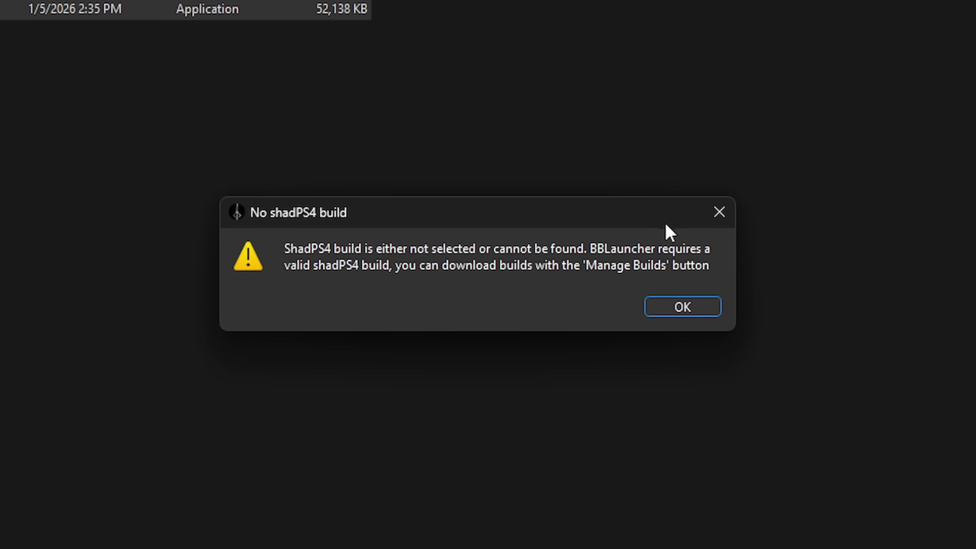
Dismiss the "No shadPS4 build" warning to reach the BB Launcher 13.01 main window.
click(690, 311)
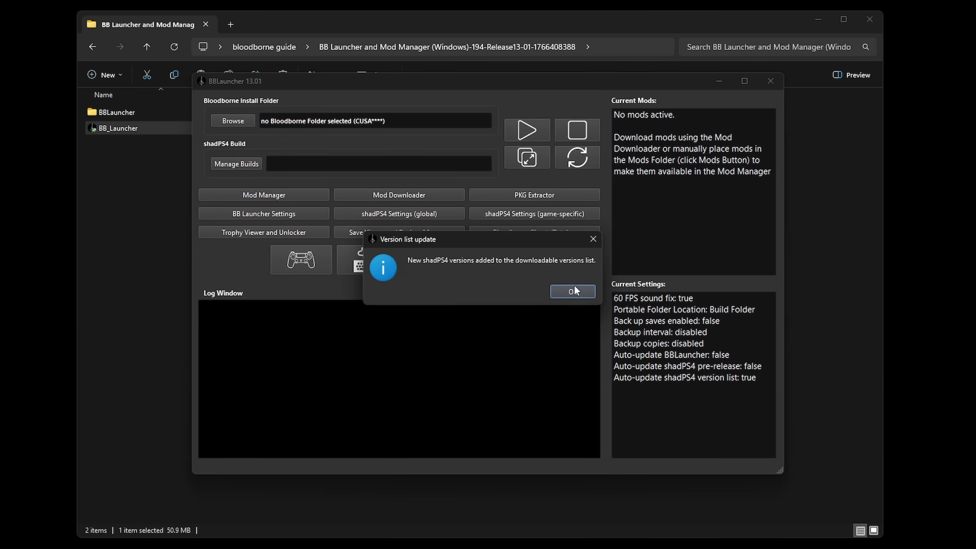